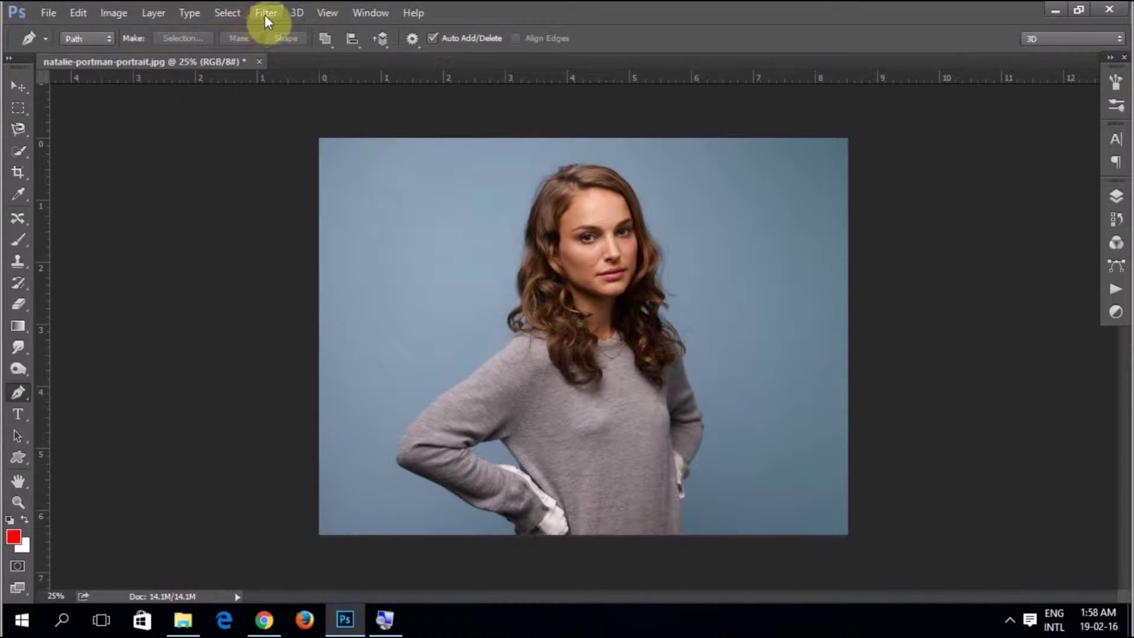
Open the Filter menu to reach the Render filters
{"action": "left_click", "coordinate": [266, 14]}
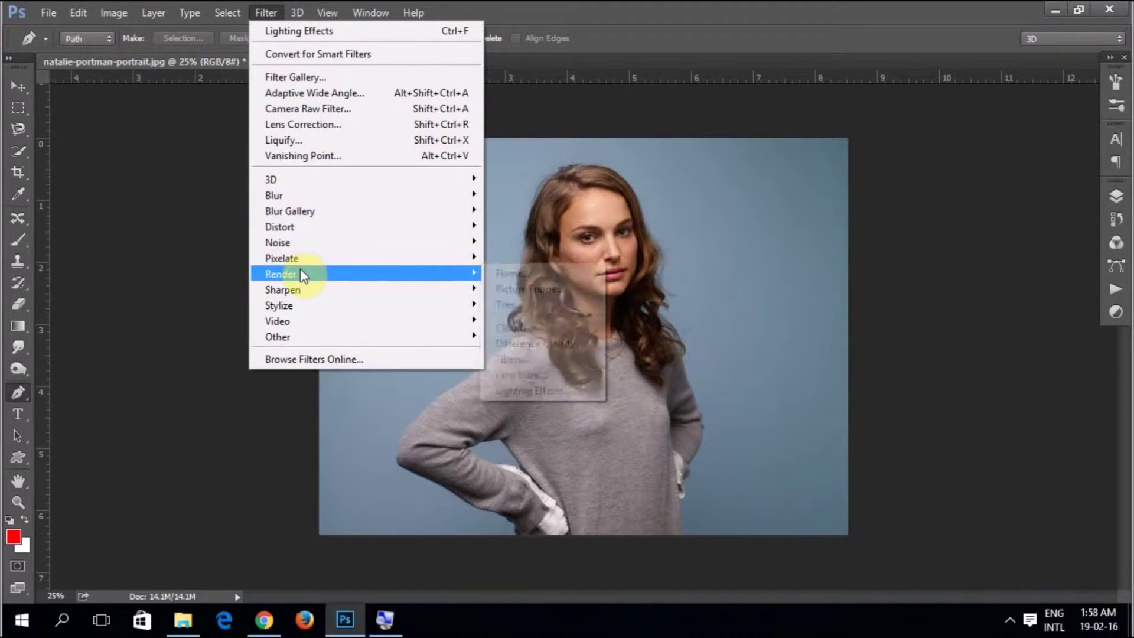
{"action": "mouse_move", "coordinate": [364, 274]}
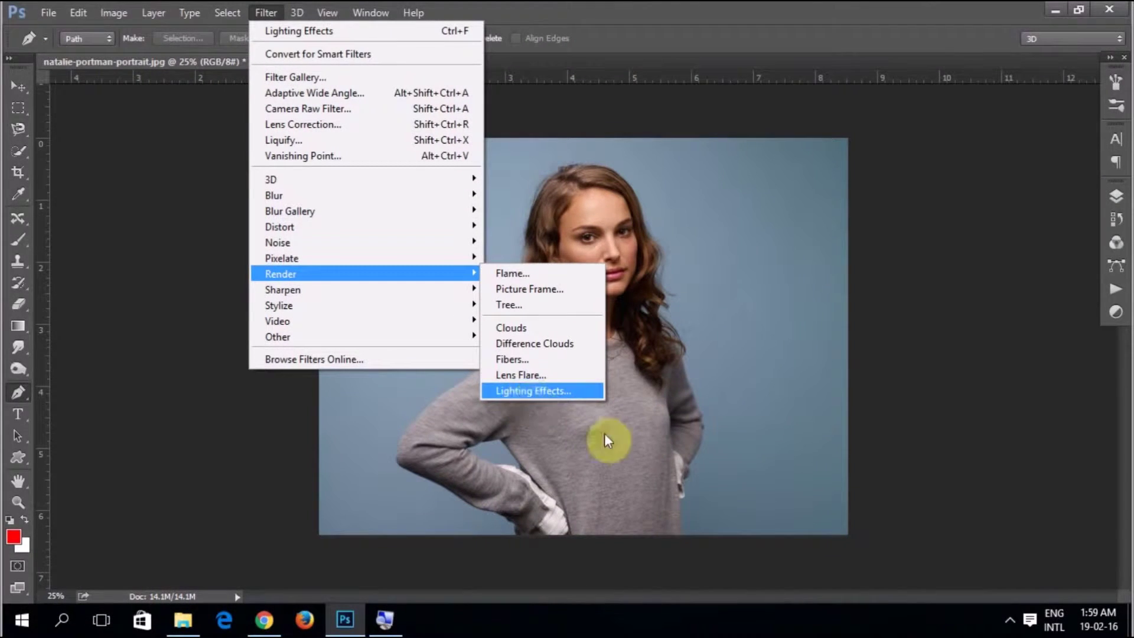
Apply Lighting Effects to the portrait using the Five Lights Up preset
{"action": "left_click", "coordinate": [534, 391]}
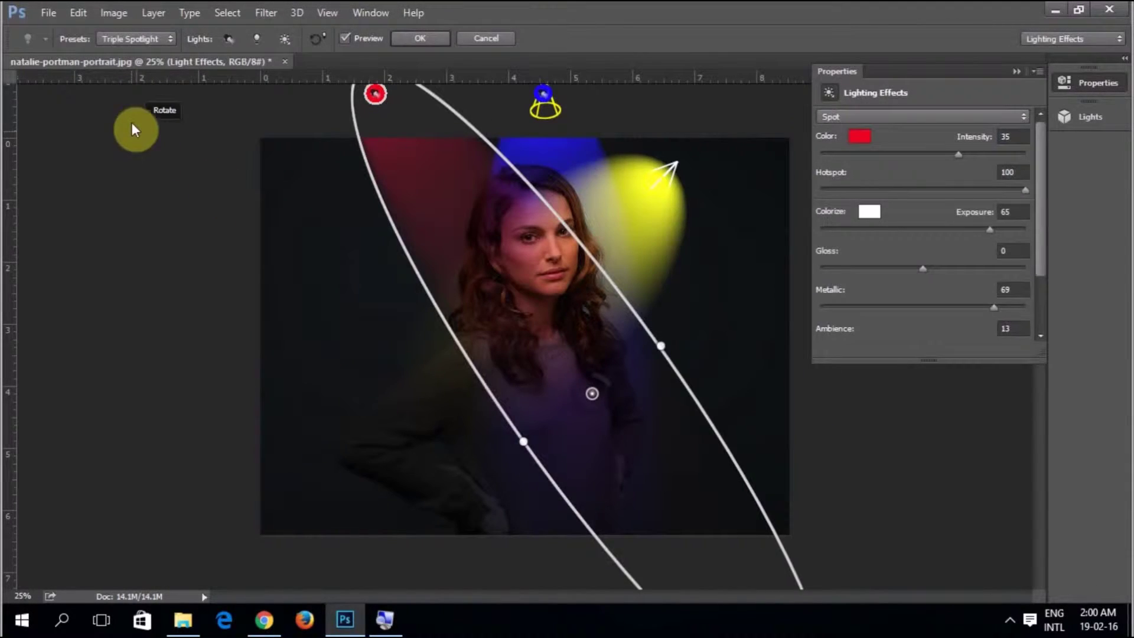
{"action": "left_click", "coordinate": [143, 38]}
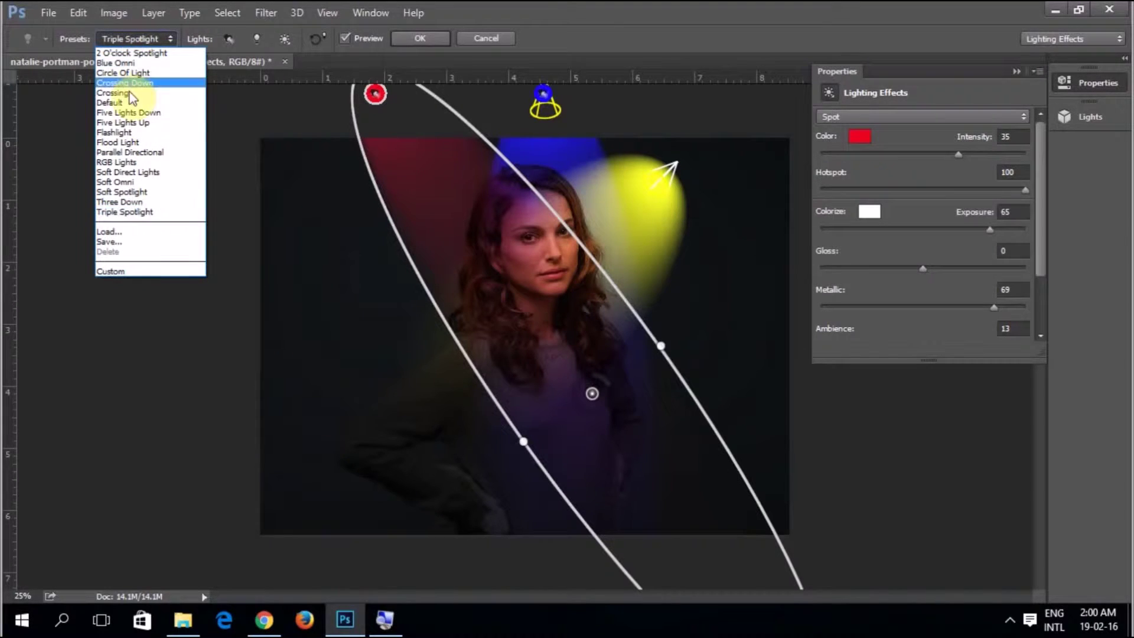
{"action": "left_click", "coordinate": [121, 124]}
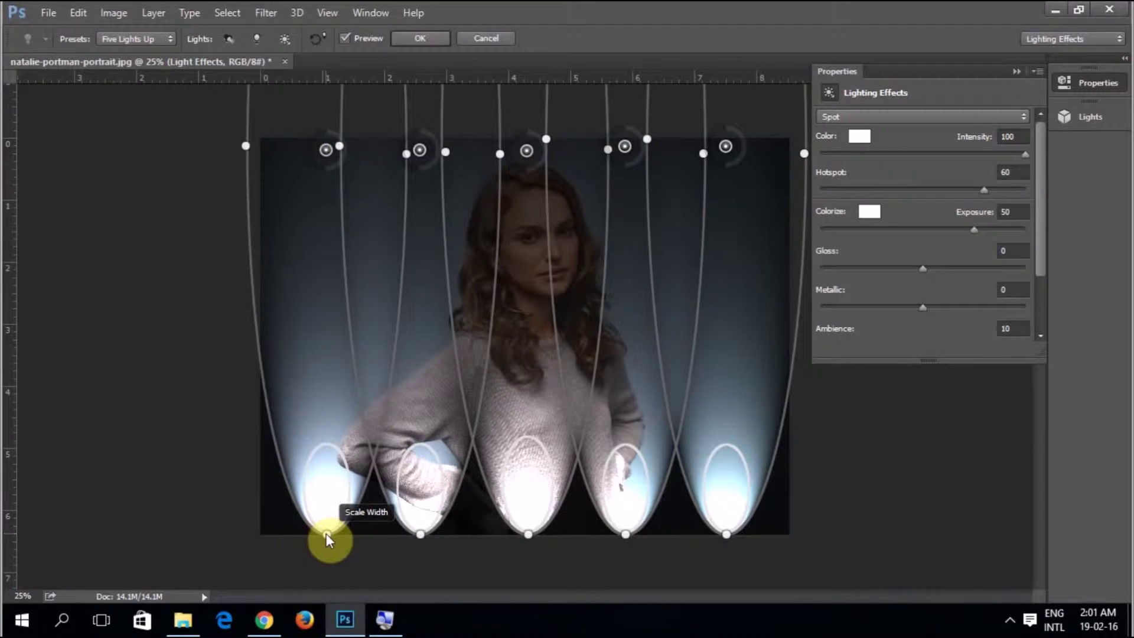
Reshape and reposition the five spotlights so their beams shine down from the top edge
{"action": "mouse_move", "coordinate": [328, 534]}
{"action": "left_mouse_down"}
{"action": "mouse_move", "coordinate": [495, 299]}
{"action": "mouse_move", "coordinate": [476, 253]}
{"action": "mouse_move", "coordinate": [471, 139]}
{"action": "mouse_move", "coordinate": [355, 6]}
{"action": "mouse_move", "coordinate": [330, 14]}
{"action": "mouse_move", "coordinate": [356, 11]}
{"action": "mouse_move", "coordinate": [322, 39]}
{"action": "mouse_move", "coordinate": [320, 1]}
{"action": "left_mouse_up"}
{"action": "left_click_drag", "start_coordinate": [332, 297], "coordinate": [329, 473]}
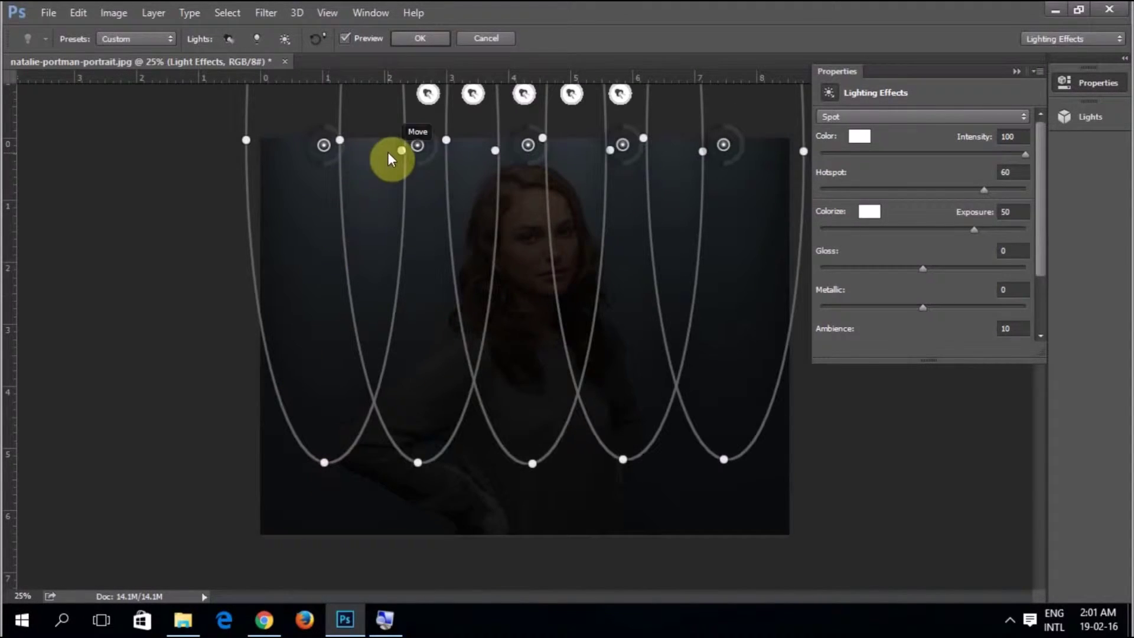
{"action": "left_click", "coordinate": [374, 288]}
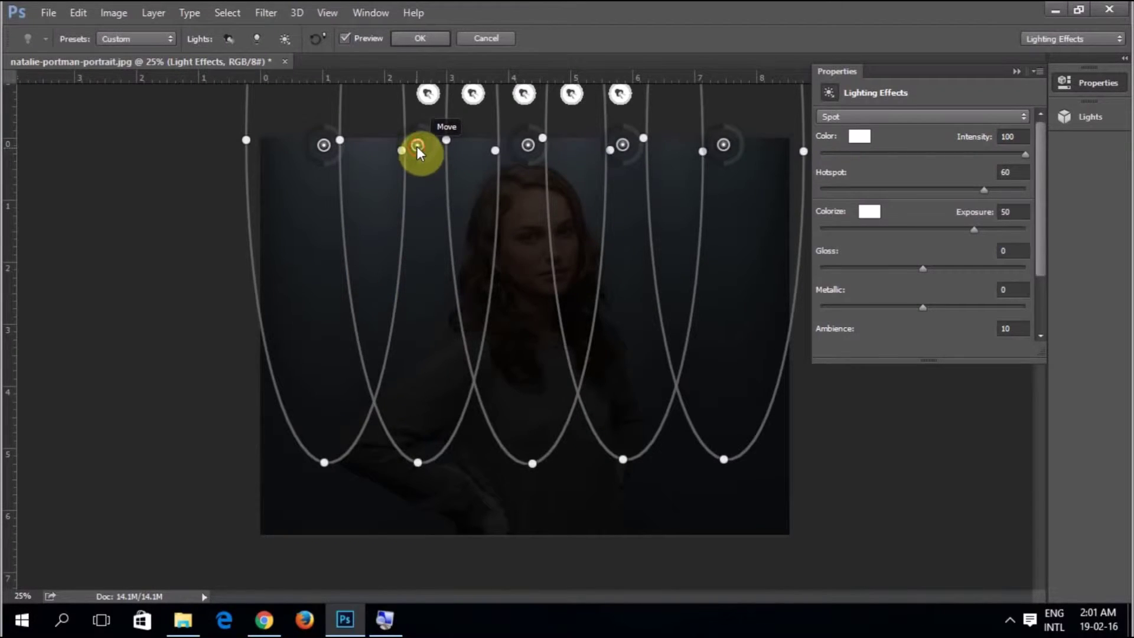
{"action": "left_click_drag", "start_coordinate": [417, 147], "coordinate": [420, 348]}
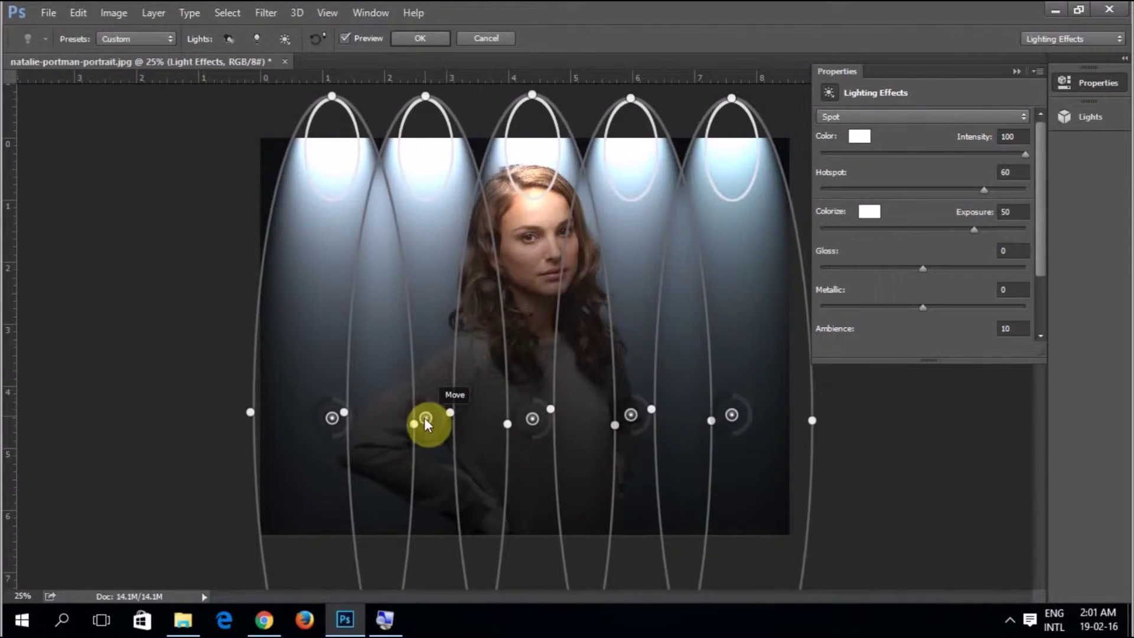
{"action": "mouse_move", "coordinate": [420, 347]}
{"action": "left_mouse_down"}
{"action": "mouse_move", "coordinate": [430, 384]}
{"action": "mouse_move", "coordinate": [427, 343]}
{"action": "mouse_move", "coordinate": [423, 359]}
{"action": "left_mouse_up"}
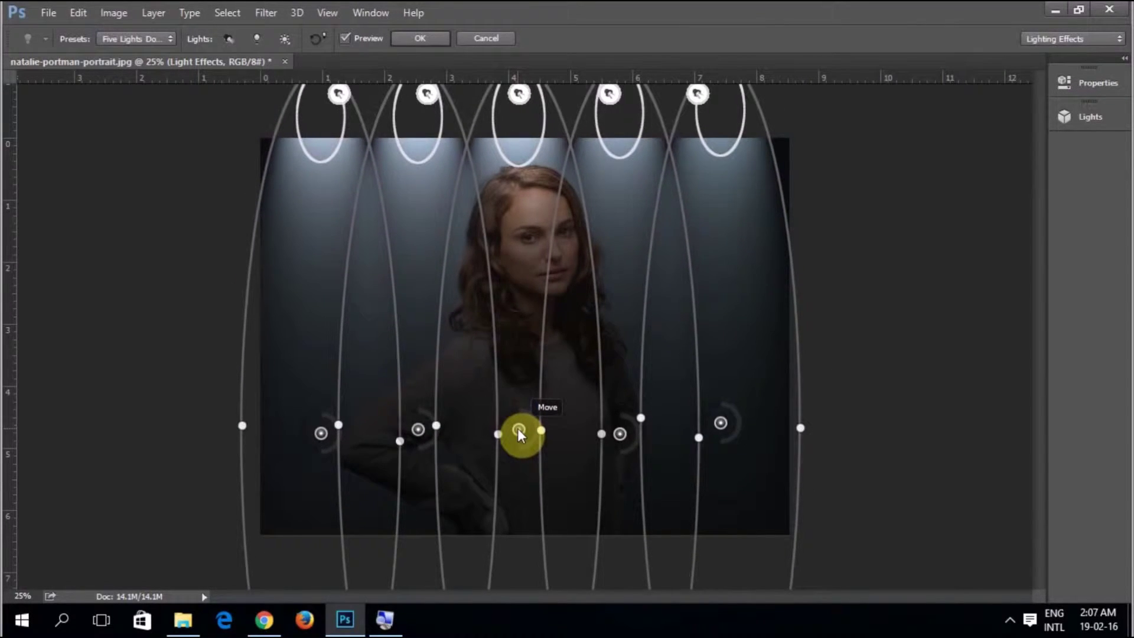
{"action": "left_click_drag", "start_coordinate": [517, 427], "coordinate": [518, 439]}
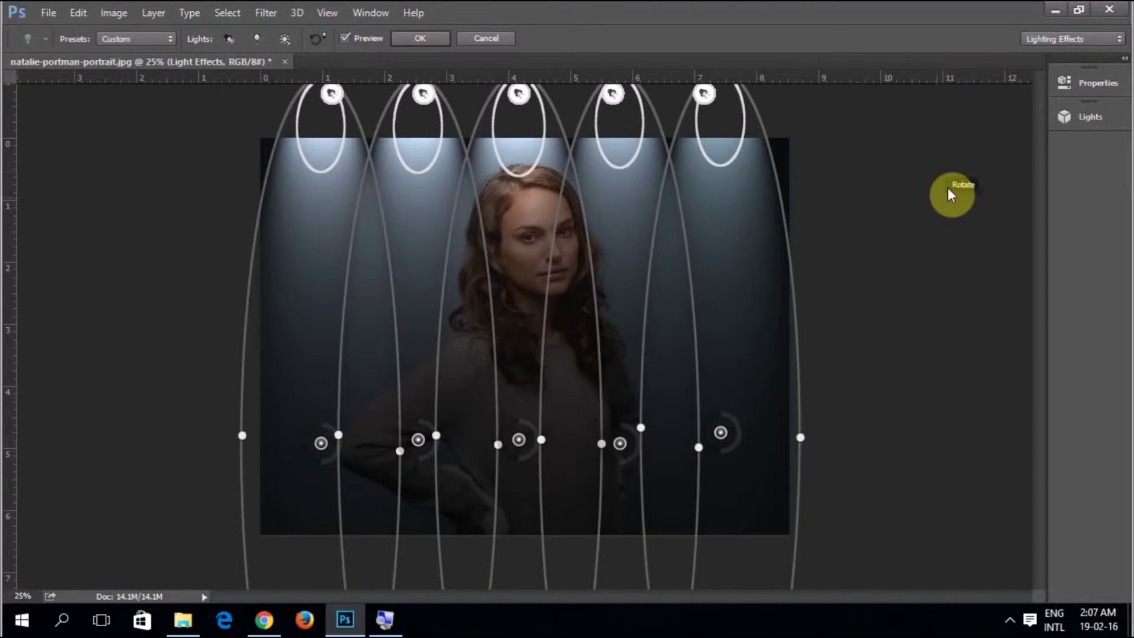
{"action": "left_click", "coordinate": [1073, 83]}
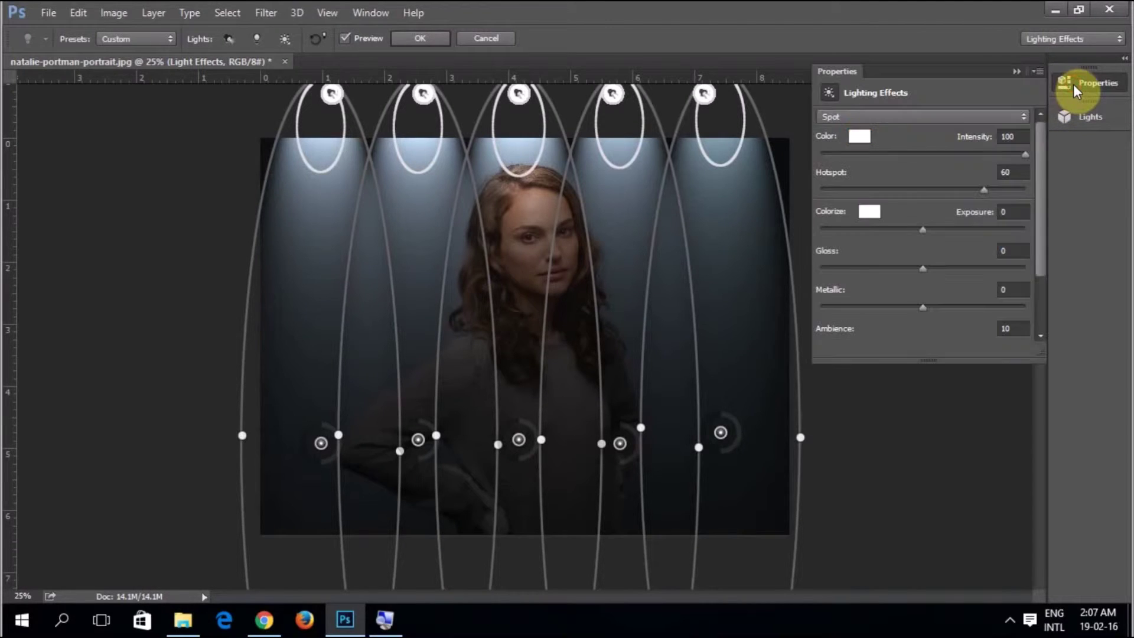
Colour the rightmost spotlight a saturated red
{"action": "left_click", "coordinate": [701, 98]}
{"action": "left_click", "coordinate": [862, 141]}
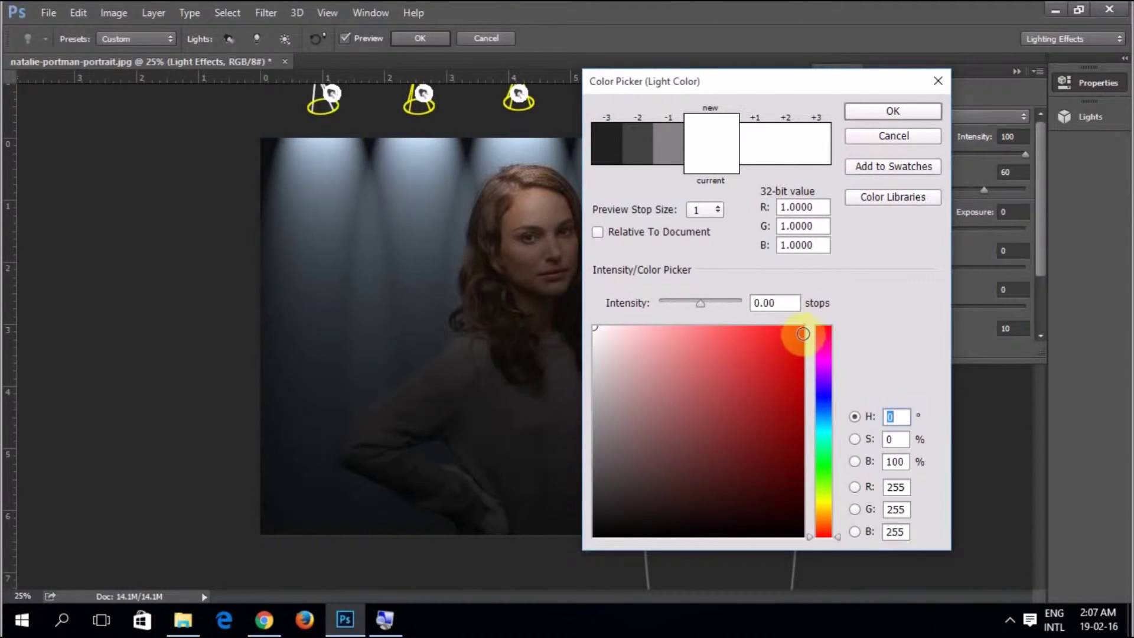
{"action": "left_click", "coordinate": [802, 331]}
{"action": "left_click", "coordinate": [890, 112]}
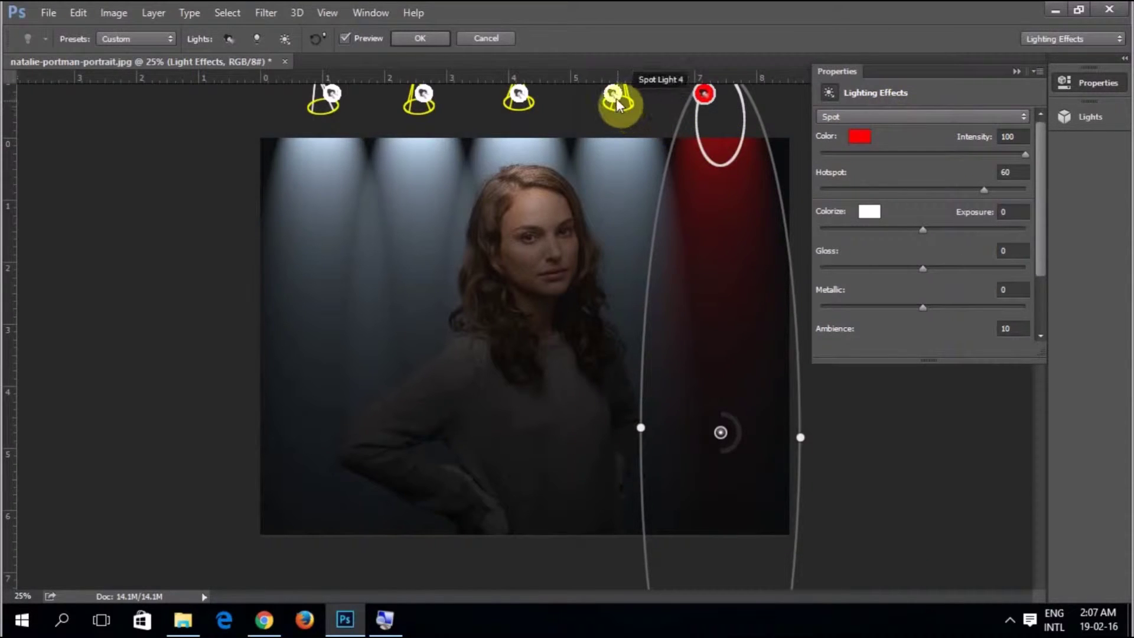
Colour the fourth spotlight a fully saturated yellow
{"action": "left_click", "coordinate": [614, 95]}
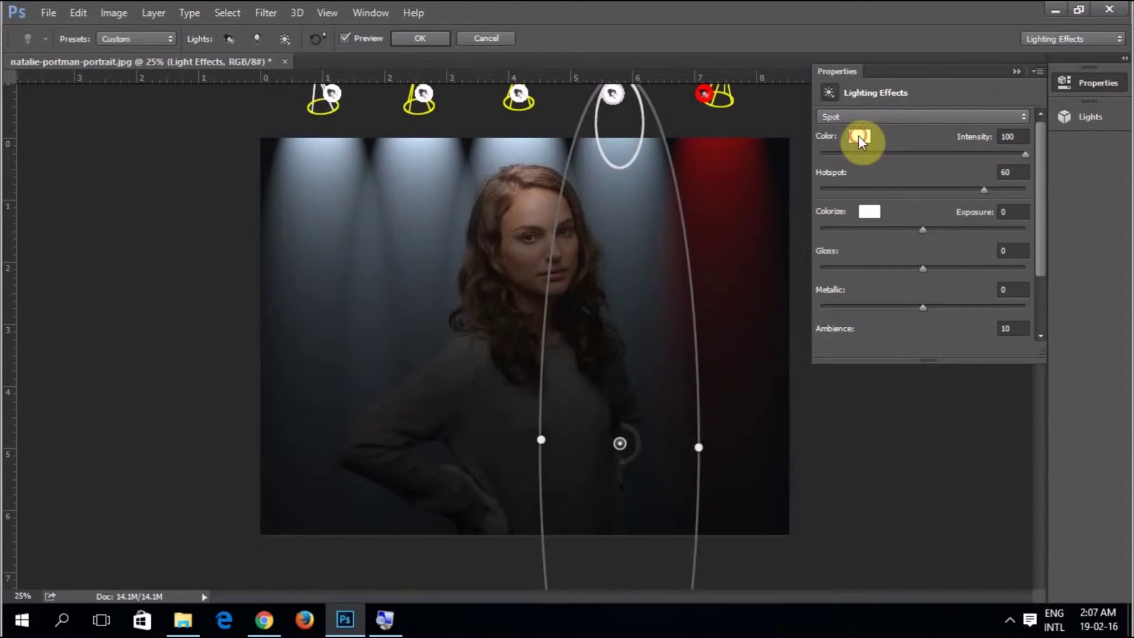
{"action": "left_click", "coordinate": [859, 136]}
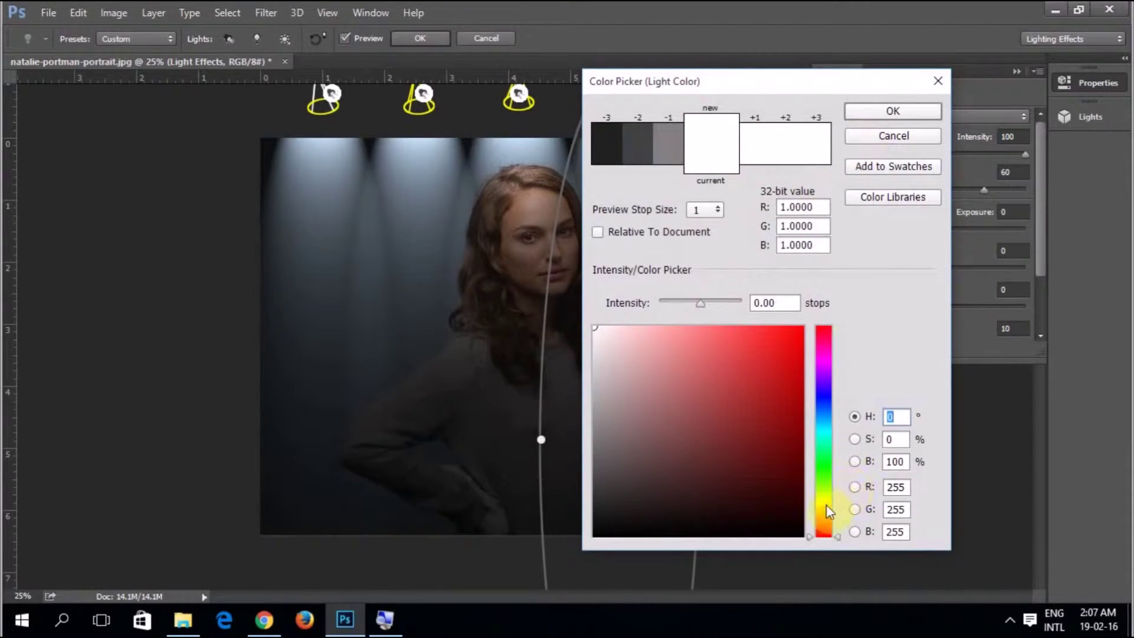
{"action": "left_click", "coordinate": [824, 508]}
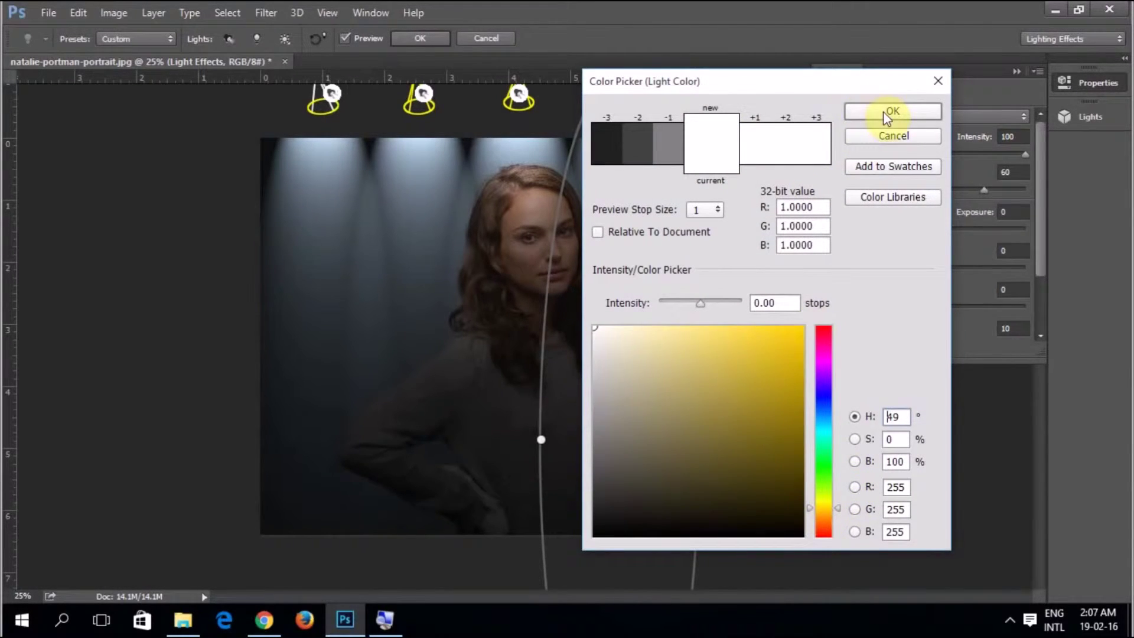
{"action": "left_click", "coordinate": [799, 327]}
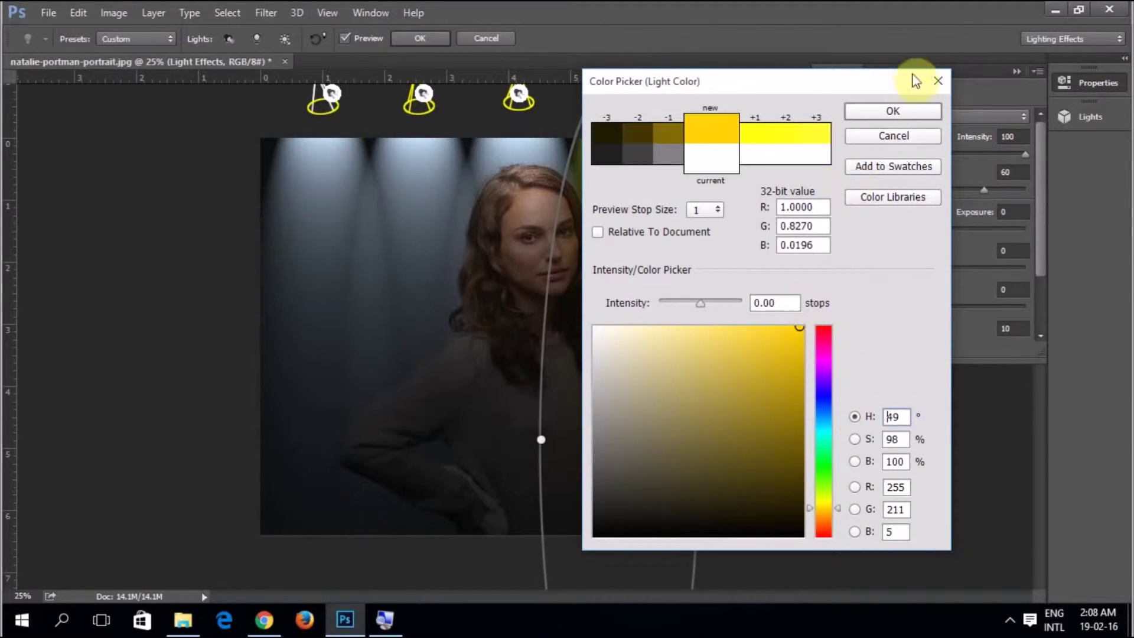
{"action": "left_click", "coordinate": [903, 109]}
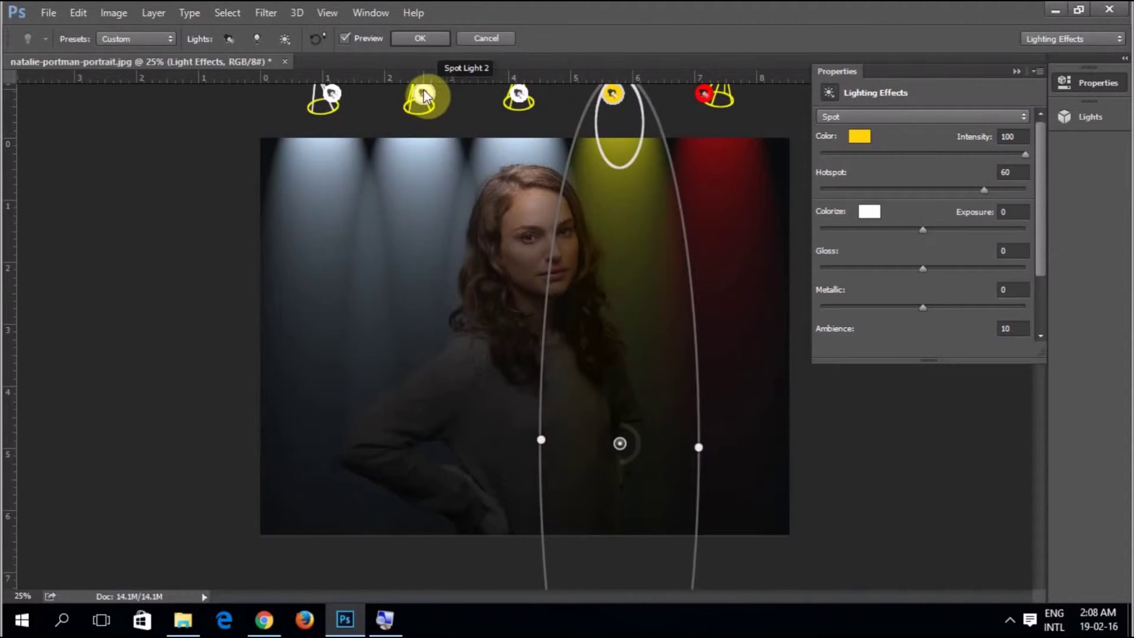
Colour the second spotlight a saturated blue
{"action": "left_click", "coordinate": [423, 90]}
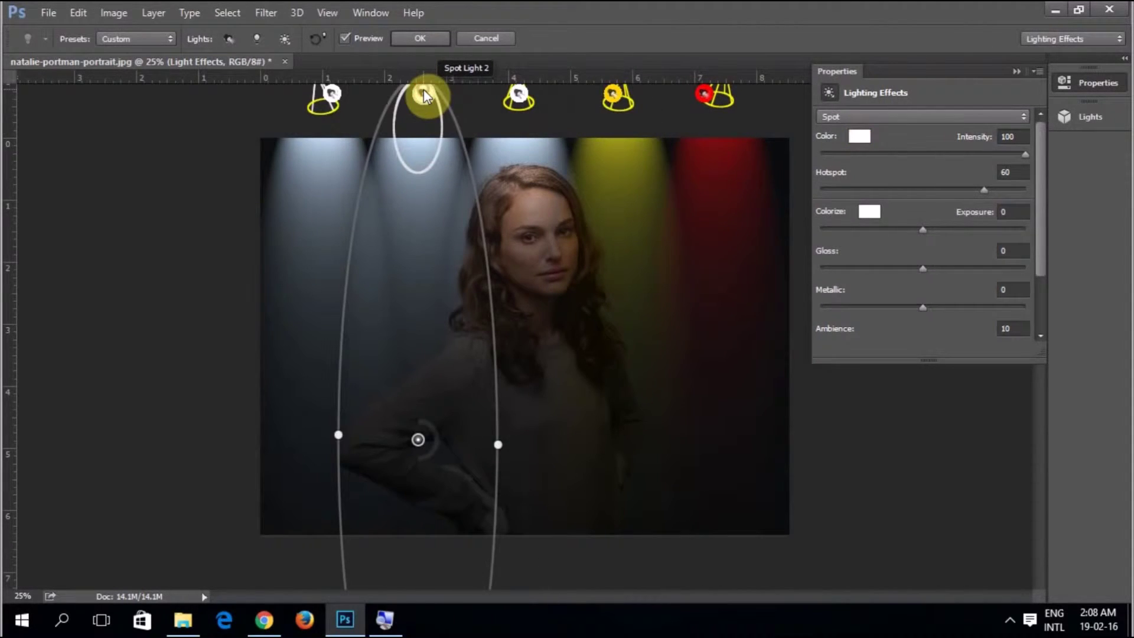
{"action": "left_click", "coordinate": [859, 139]}
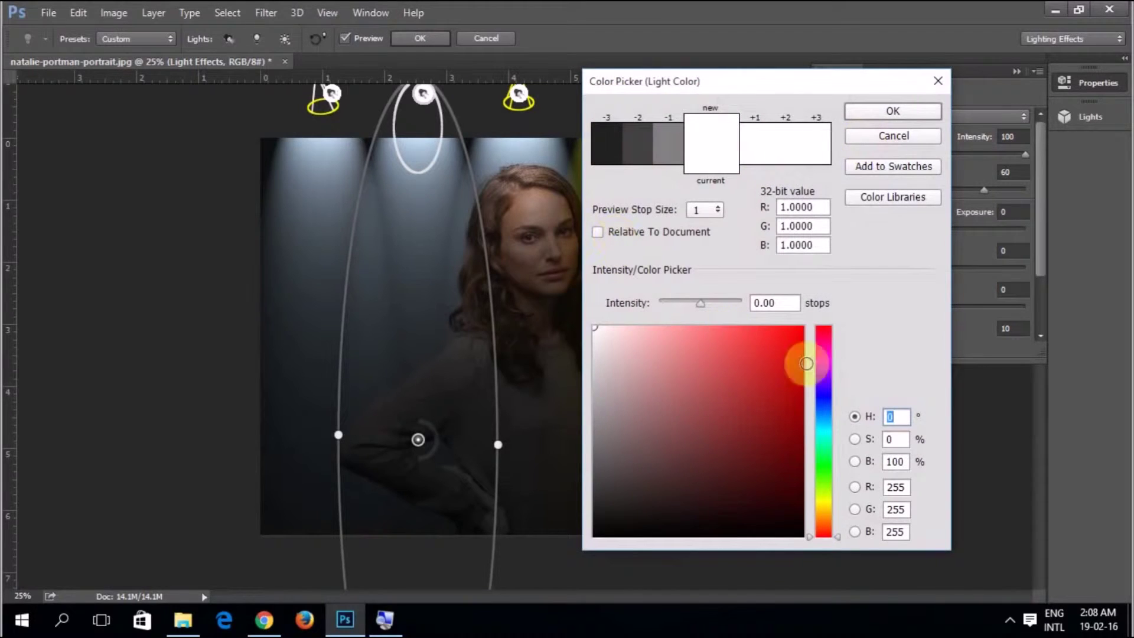
{"action": "left_click", "coordinate": [825, 417]}
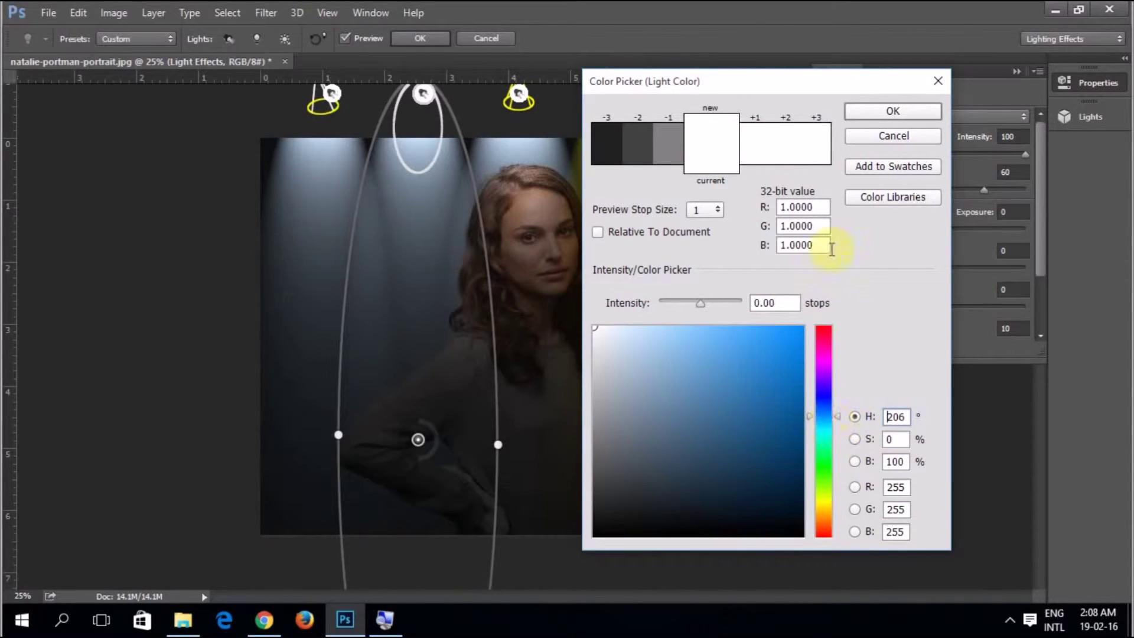
{"action": "left_click", "coordinate": [798, 341]}
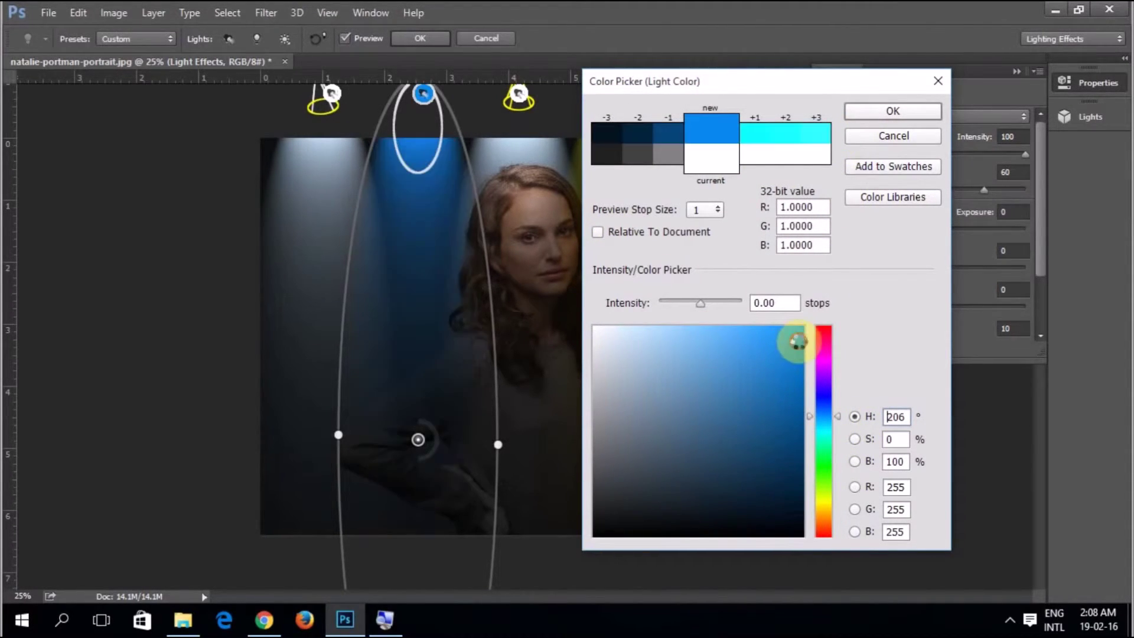
{"action": "left_click", "coordinate": [880, 116]}
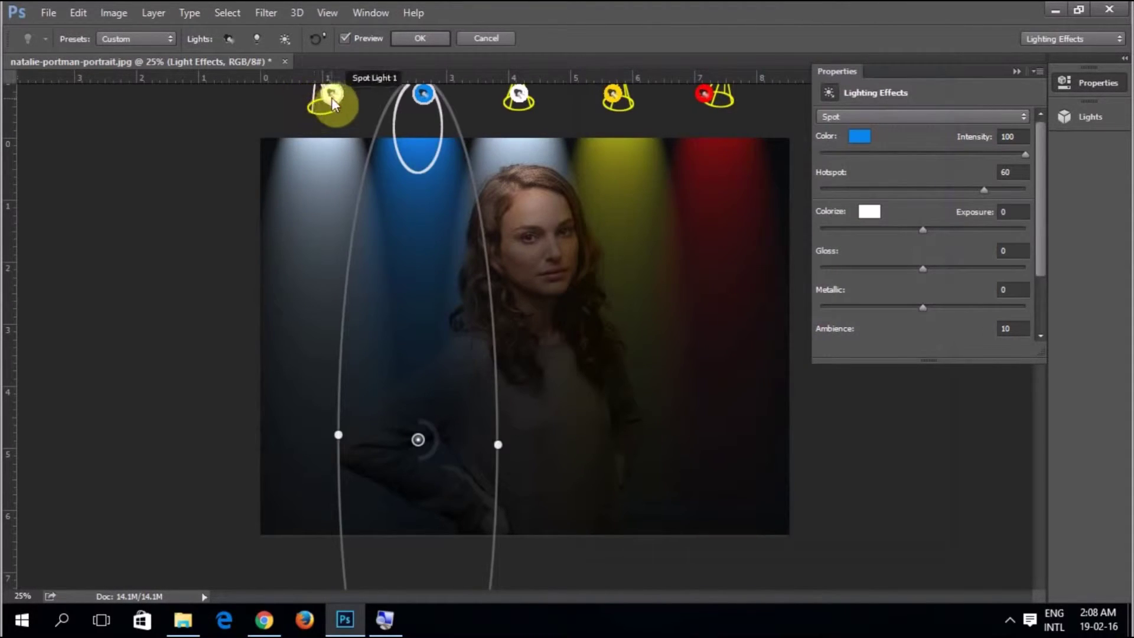
Colour the leftmost spotlight a bright saturated purple
{"action": "left_click", "coordinate": [326, 100]}
{"action": "left_click", "coordinate": [859, 135]}
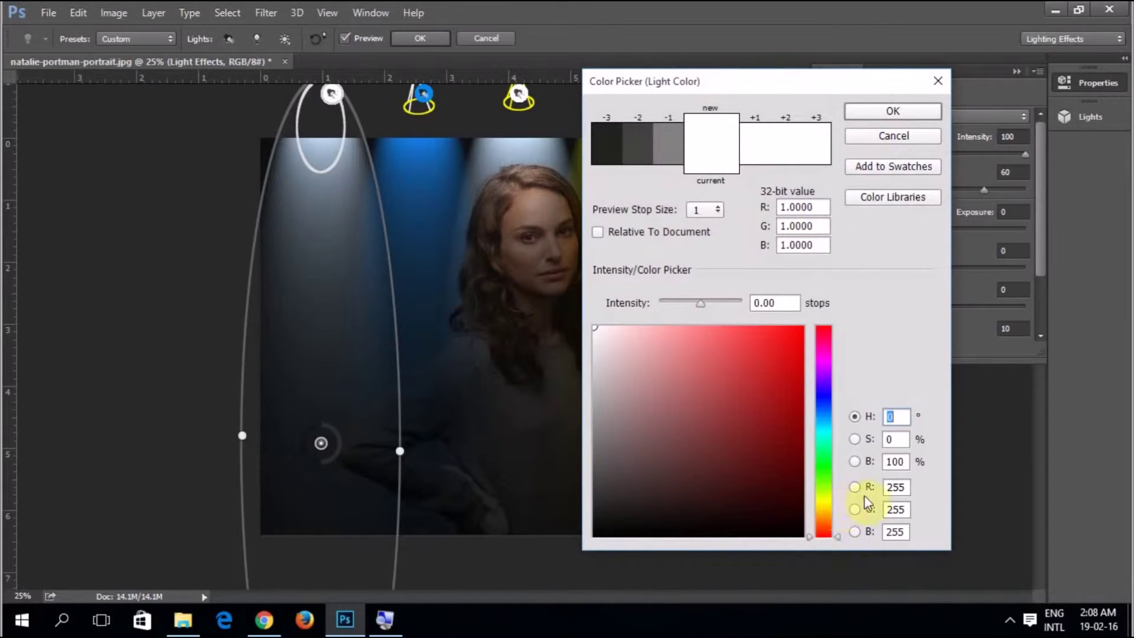
{"action": "left_click", "coordinate": [822, 365]}
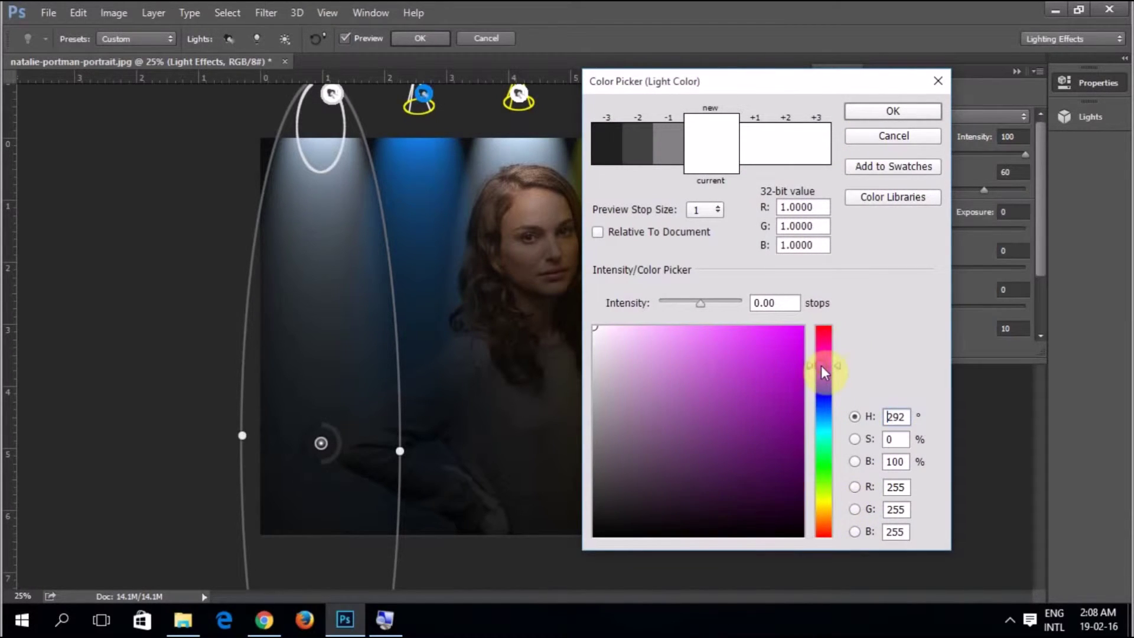
{"action": "left_click", "coordinate": [796, 334]}
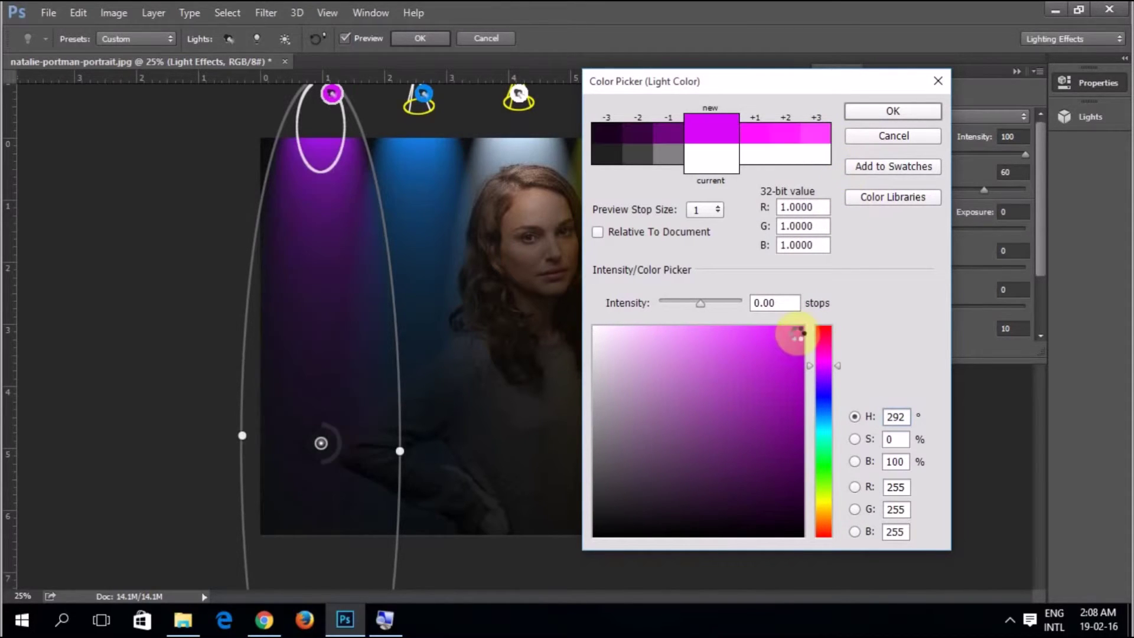
{"action": "left_click", "coordinate": [860, 116]}
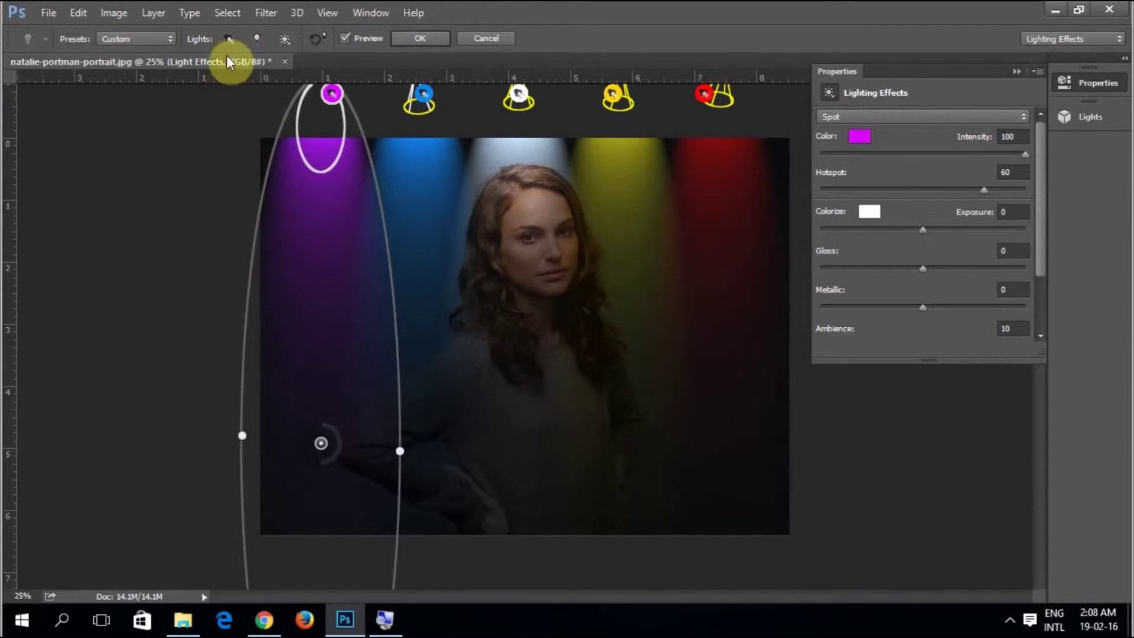
{"action": "left_click", "coordinate": [233, 40]}
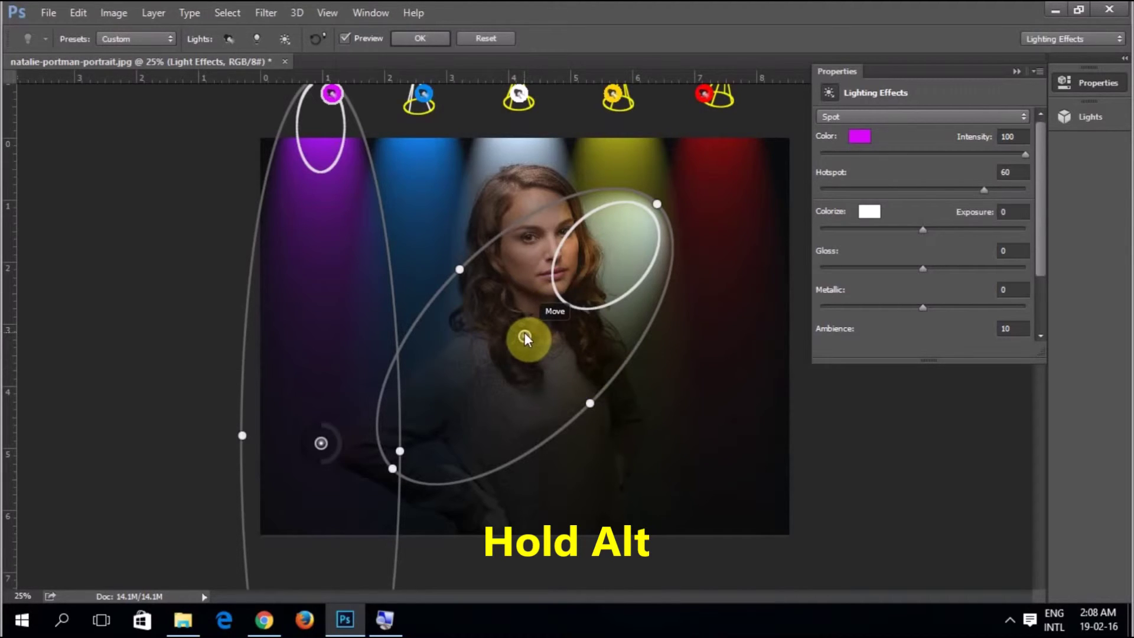
Move, rotate and stretch the new white spotlight into a broad diagonal beam toward the lower right
{"action": "left_click_drag", "start_coordinate": [525, 337], "coordinate": [587, 438]}
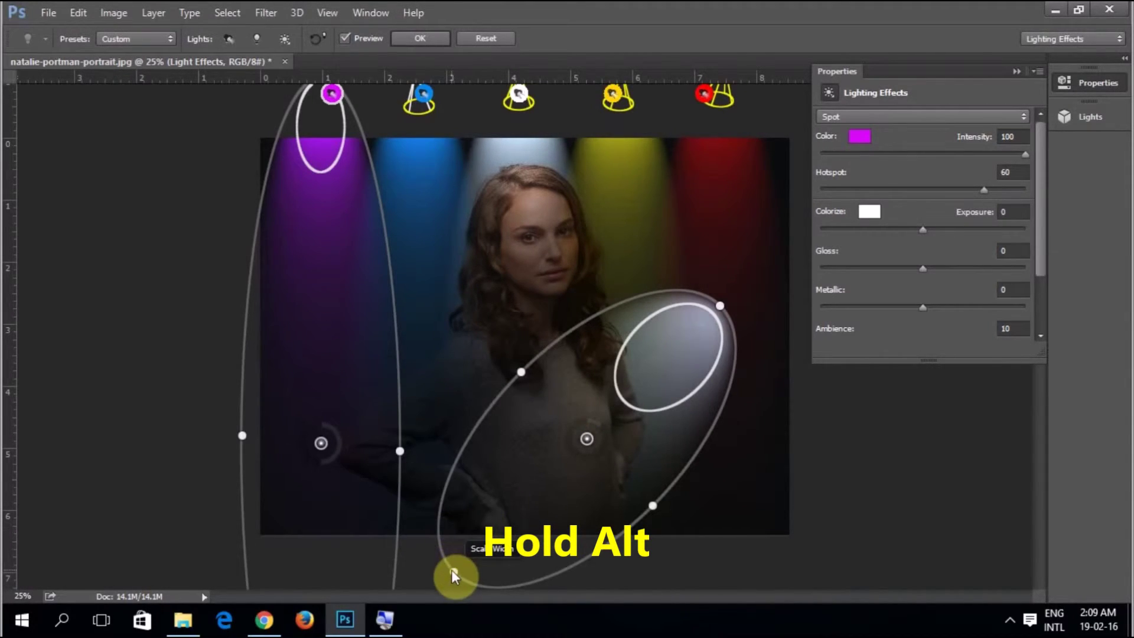
{"action": "left_click_drag", "start_coordinate": [448, 566], "coordinate": [324, 326]}
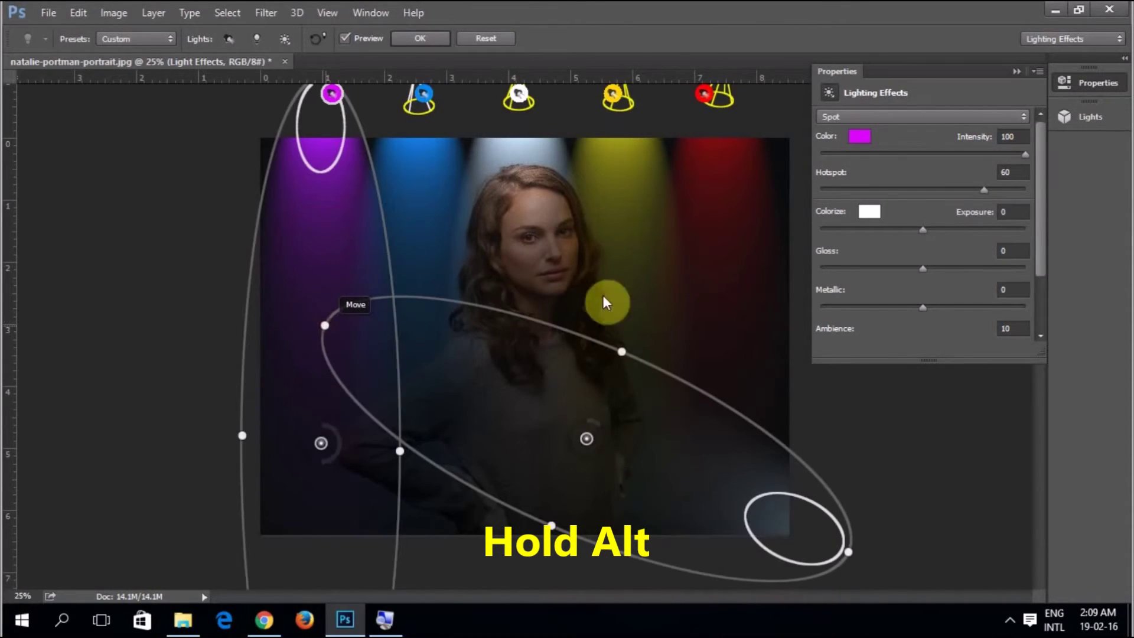
{"action": "mouse_move", "coordinate": [622, 346]}
{"action": "left_mouse_down"}
{"action": "mouse_move", "coordinate": [678, 286]}
{"action": "mouse_move", "coordinate": [687, 305]}
{"action": "left_mouse_up"}
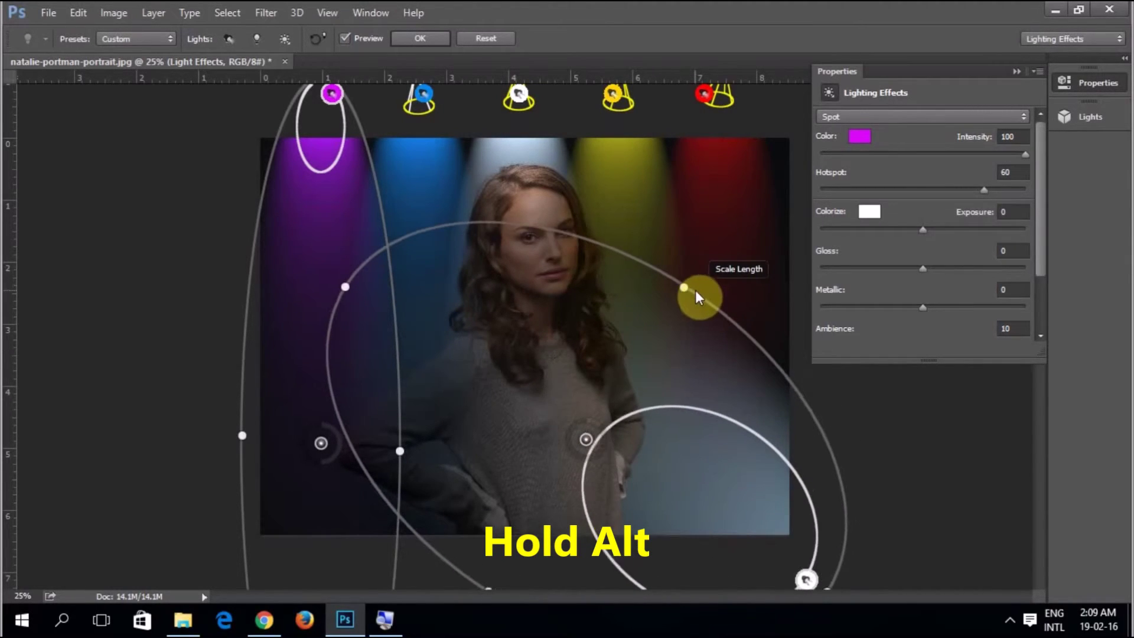
{"action": "left_click_drag", "start_coordinate": [686, 305], "coordinate": [695, 317]}
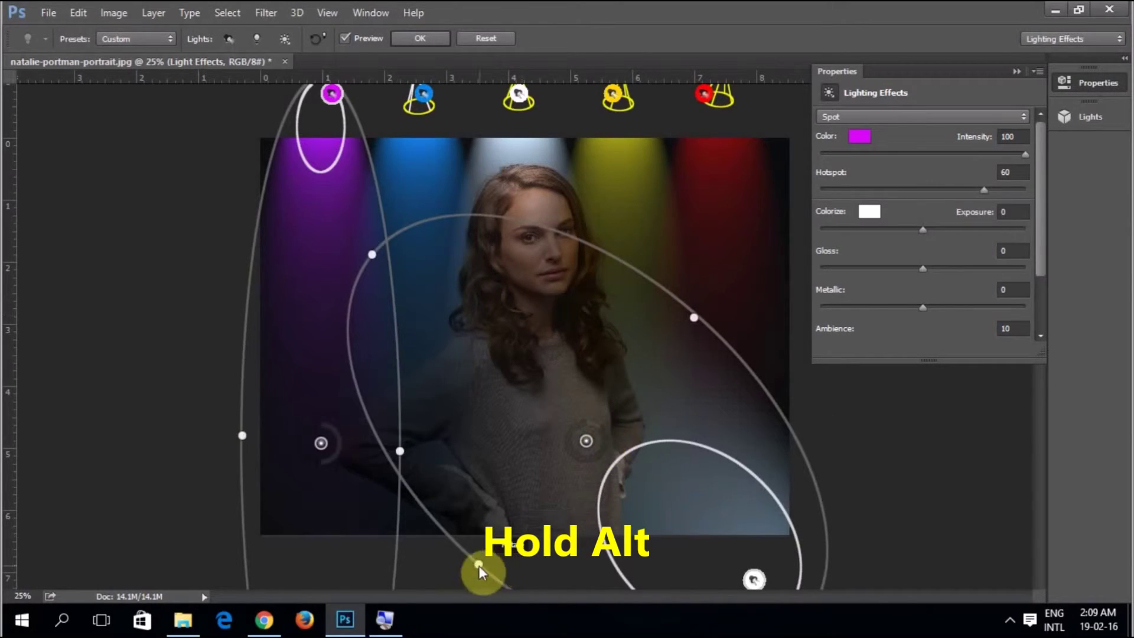
{"action": "mouse_move", "coordinate": [480, 565]}
{"action": "left_mouse_down"}
{"action": "mouse_move", "coordinate": [473, 536]}
{"action": "mouse_move", "coordinate": [473, 562]}
{"action": "left_mouse_up"}
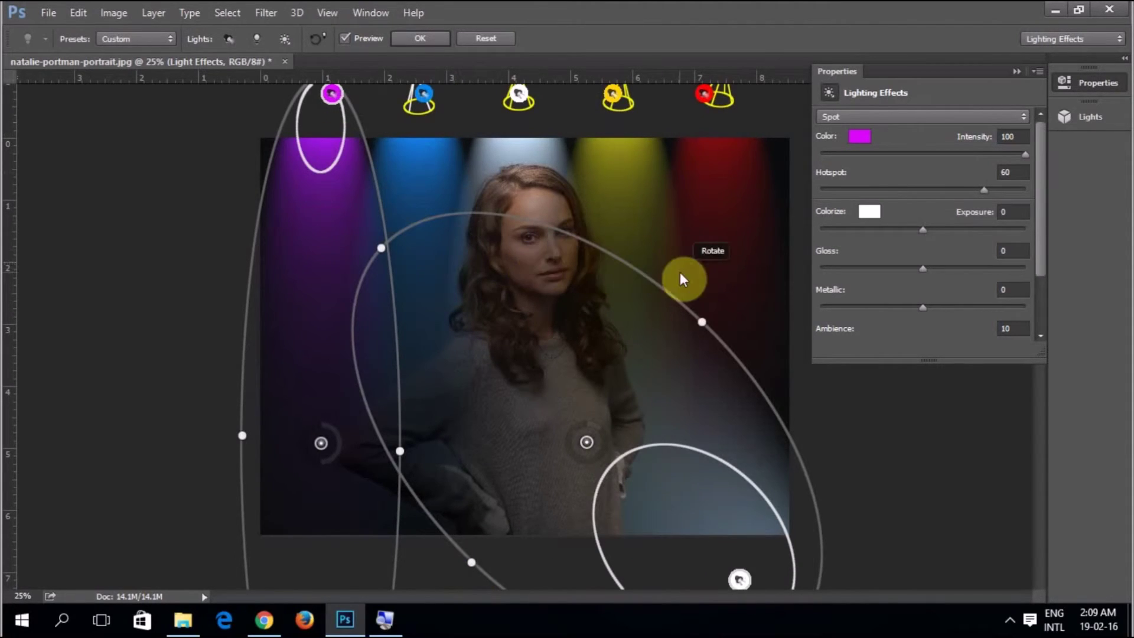
{"action": "left_click_drag", "start_coordinate": [699, 323], "coordinate": [690, 333]}
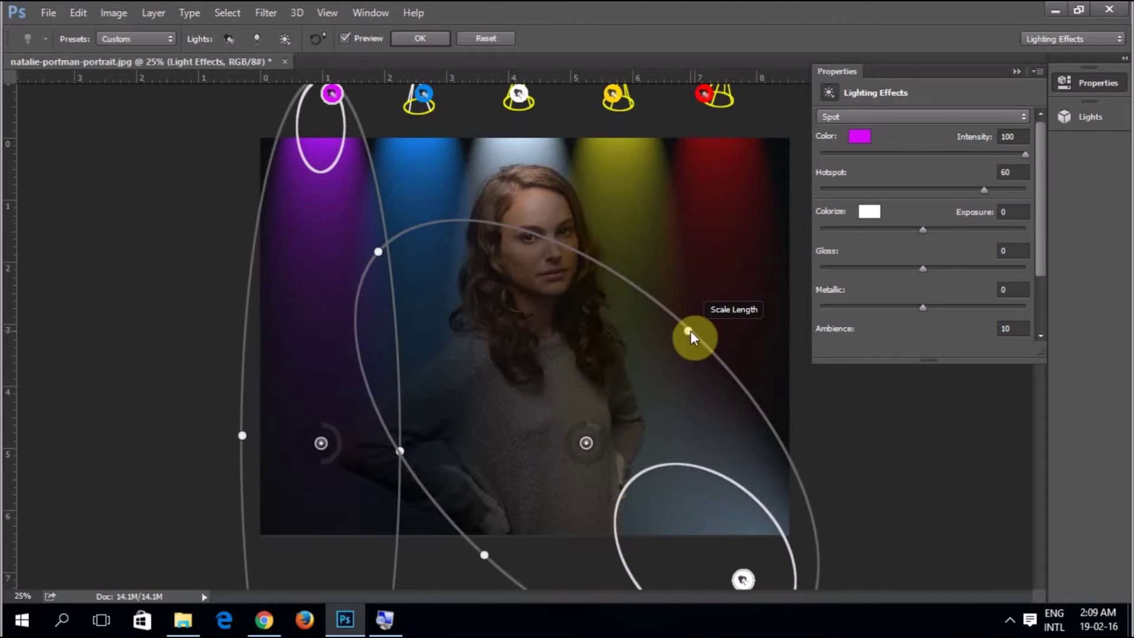
{"action": "left_click", "coordinate": [585, 443]}
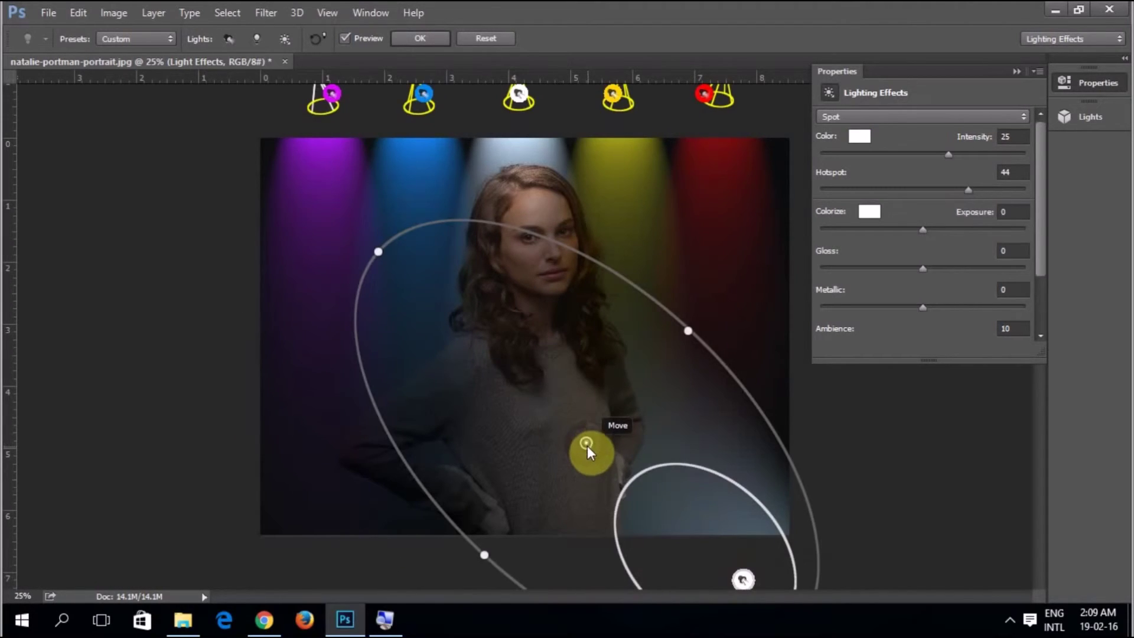
{"action": "left_click_drag", "start_coordinate": [586, 443], "coordinate": [579, 386]}
Centre the white spotlight on her torso with a longer beam and apply Lighting Effects
{"action": "mouse_move", "coordinate": [580, 381]}
{"action": "left_mouse_down"}
{"action": "mouse_move", "coordinate": [576, 366]}
{"action": "mouse_move", "coordinate": [549, 401]}
{"action": "mouse_move", "coordinate": [536, 378]}
{"action": "mouse_move", "coordinate": [547, 395]}
{"action": "left_mouse_up"}
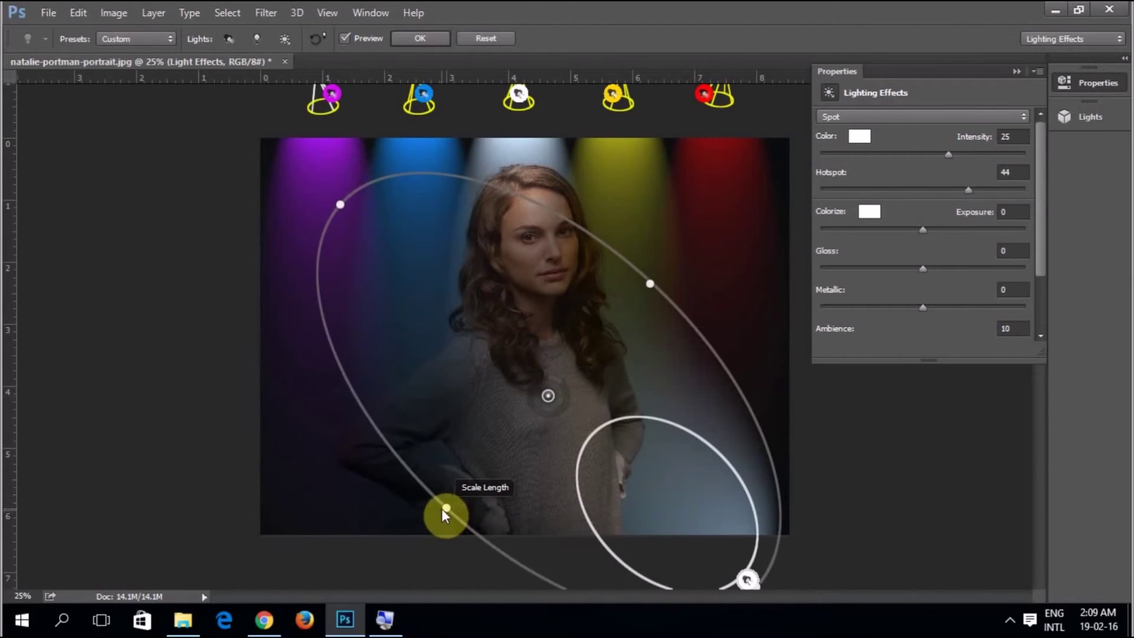
{"action": "mouse_move", "coordinate": [450, 503]}
{"action": "left_mouse_down"}
{"action": "mouse_move", "coordinate": [469, 490]}
{"action": "mouse_move", "coordinate": [462, 473]}
{"action": "mouse_move", "coordinate": [446, 484]}
{"action": "mouse_move", "coordinate": [447, 511]}
{"action": "mouse_move", "coordinate": [448, 502]}
{"action": "left_mouse_up"}
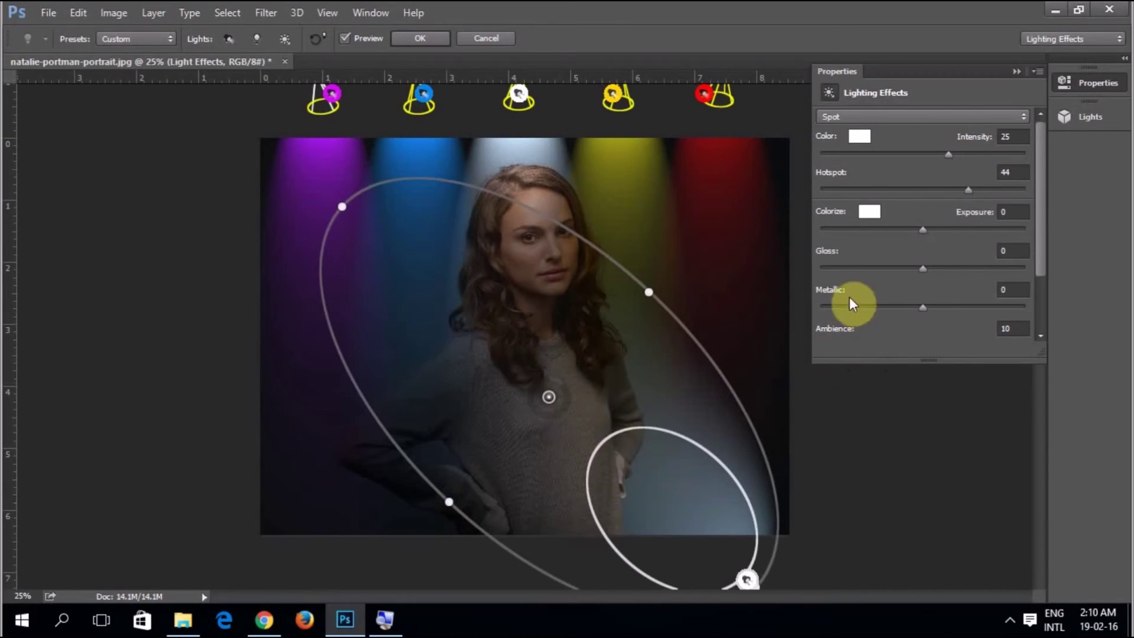
{"action": "left_click", "coordinate": [1018, 67]}
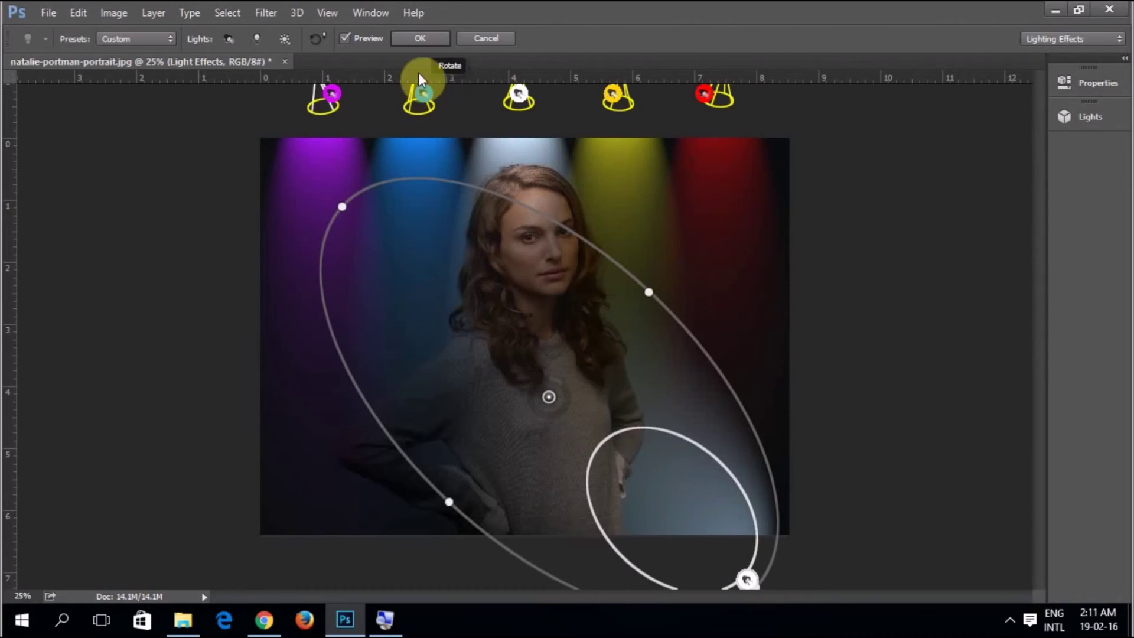
{"action": "left_click", "coordinate": [424, 39]}
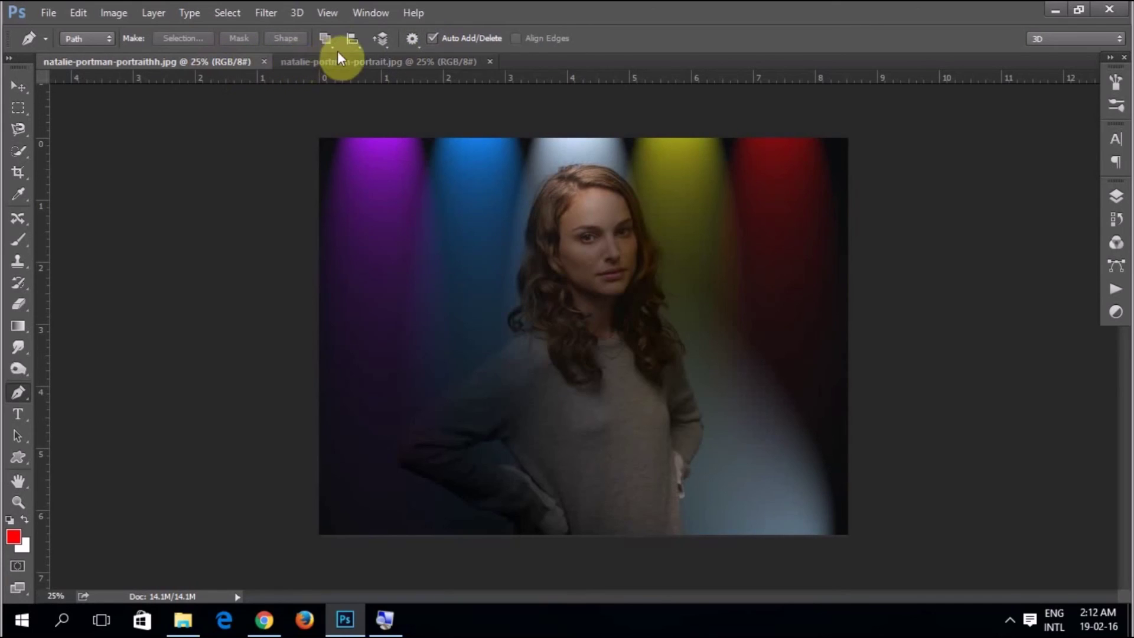
Compare the spotlit portrait with the original blue-background photo, ending on the lit version
{"action": "left_click", "coordinate": [353, 63]}
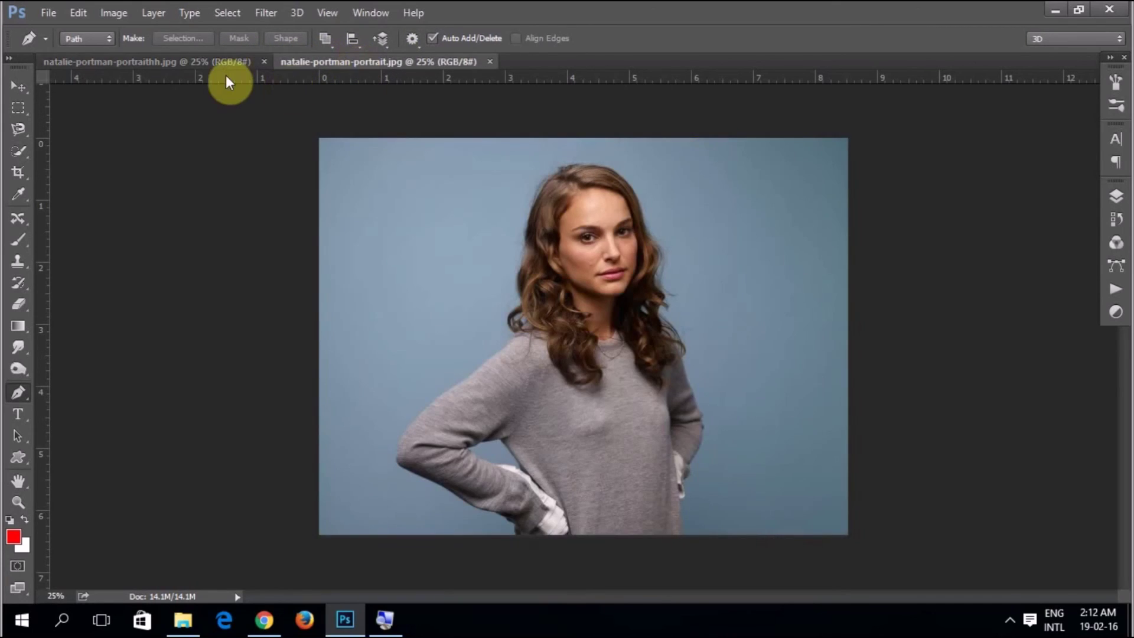
{"action": "left_click", "coordinate": [198, 61]}
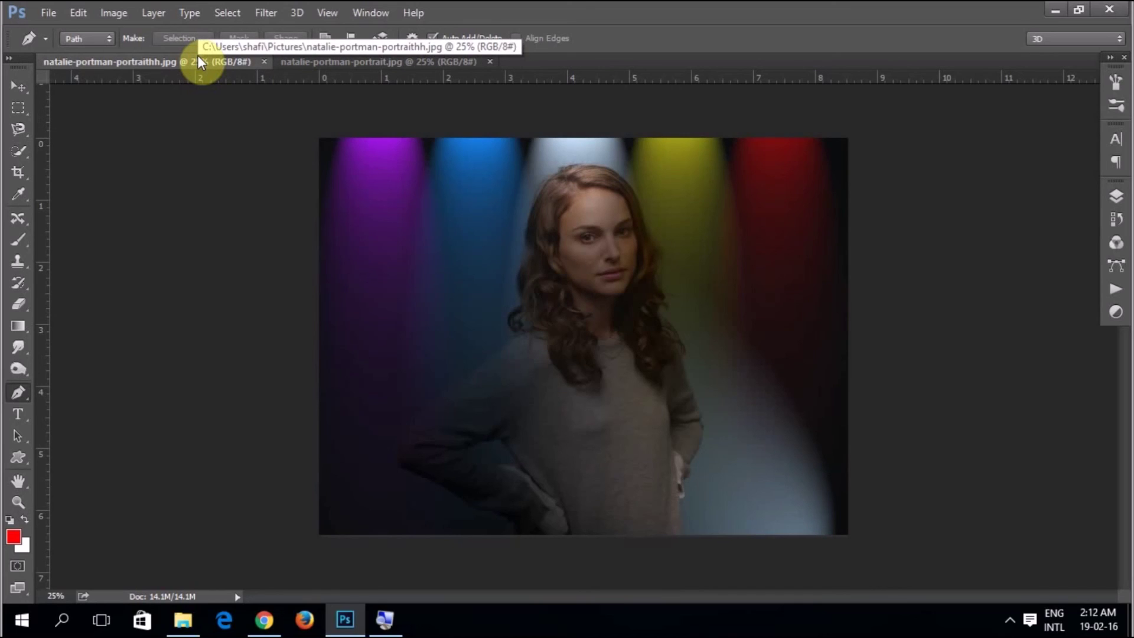
{"action": "left_click", "coordinate": [302, 59]}
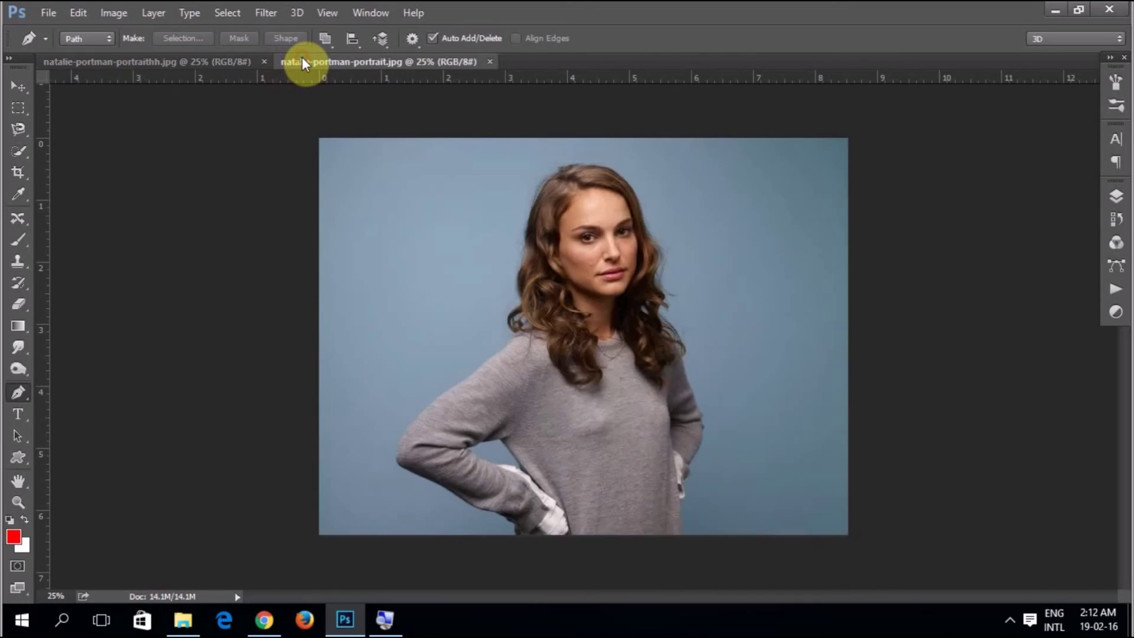
{"action": "left_click", "coordinate": [198, 62]}
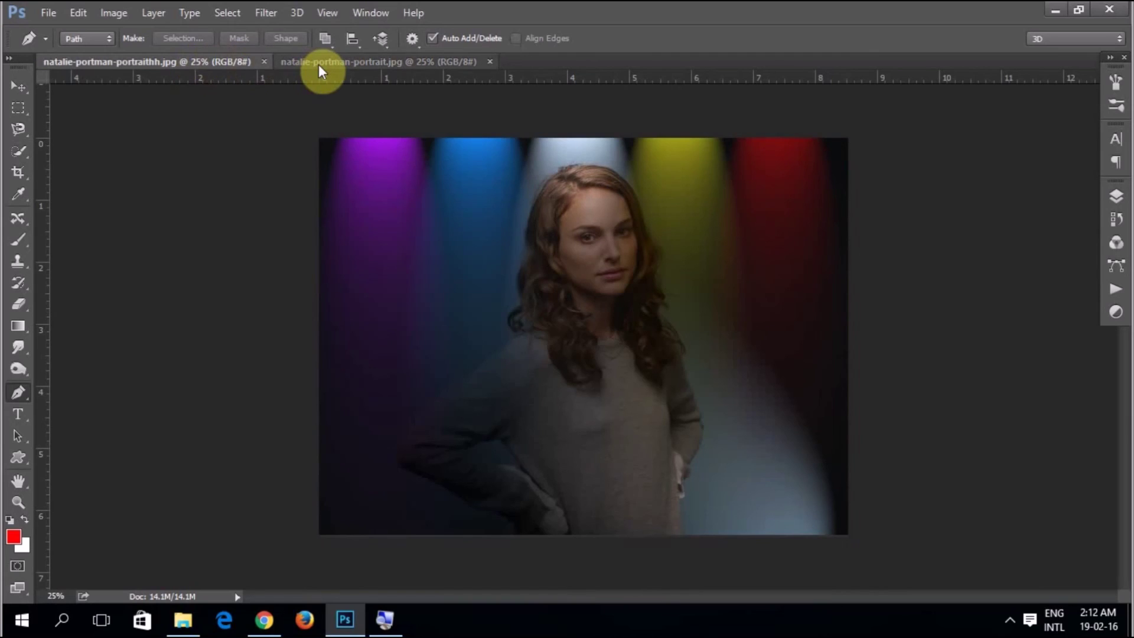